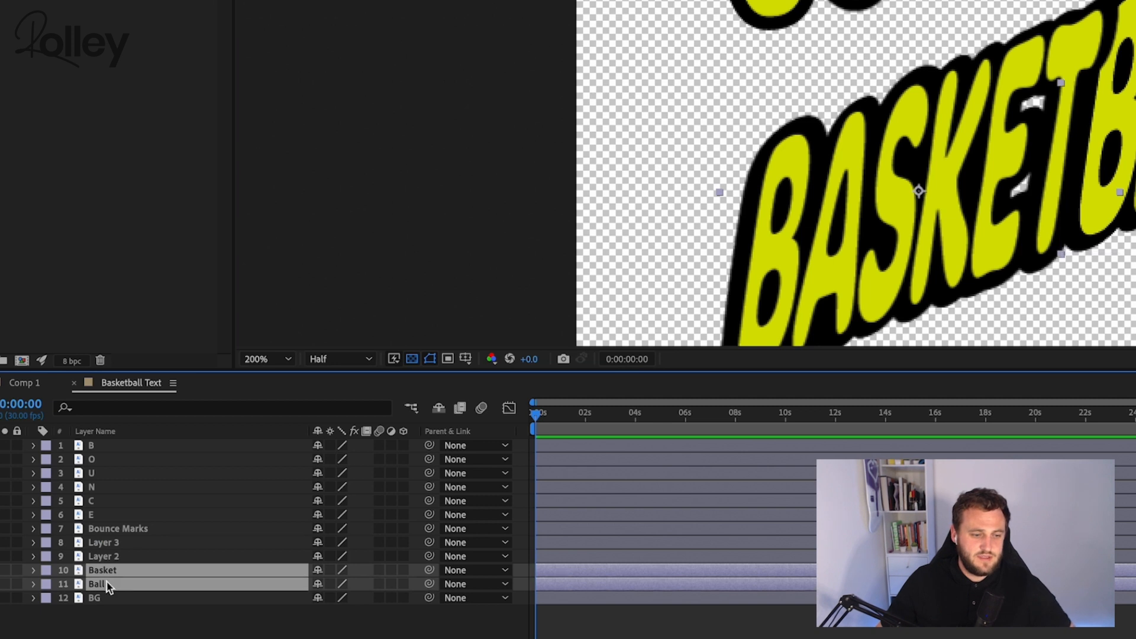
Hide the Basket and Ball layers in the Basketball Text composition
click(17, 572)
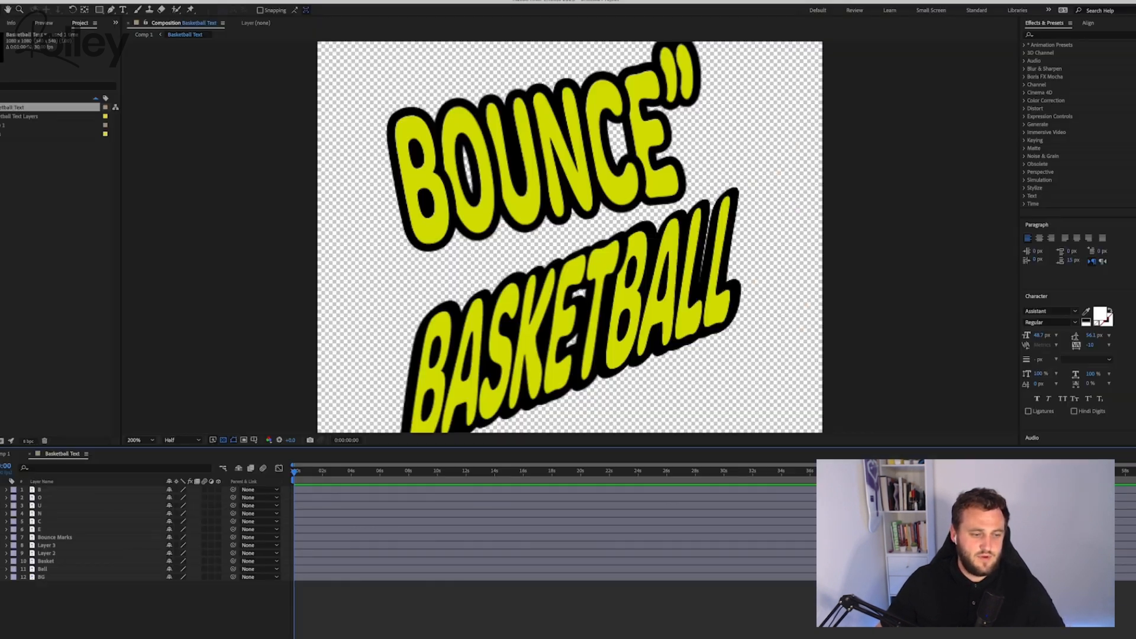
drag(1, 570, 1, 584)
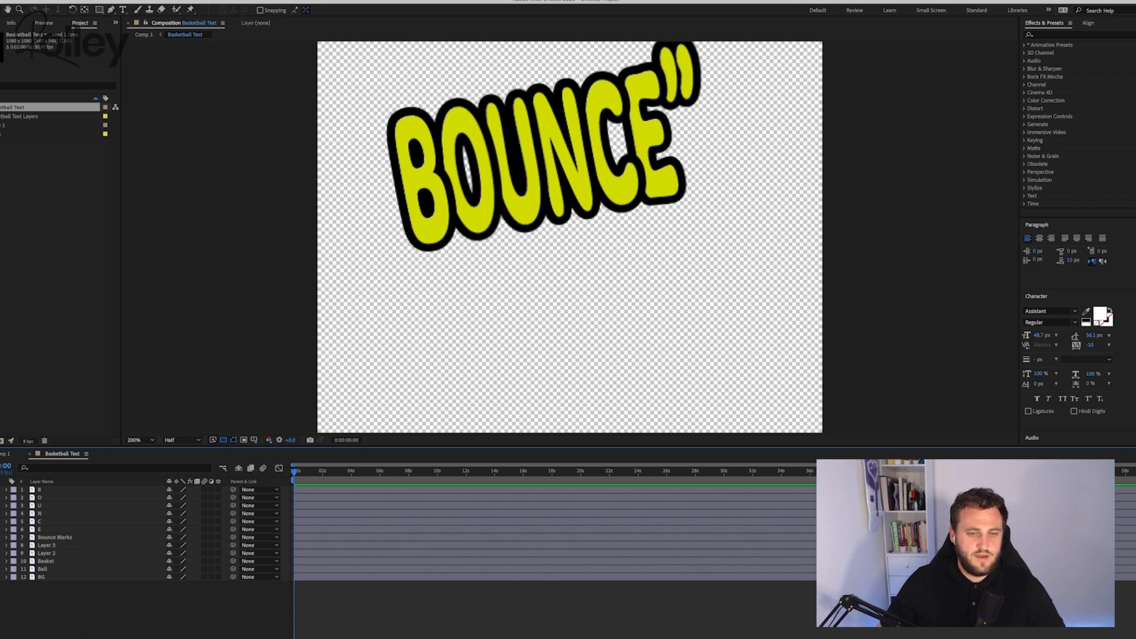
Create a white 1080 × 1080 px solid and place it directly above the BG layer
click(100, 0)
mouse_move(136, 0)
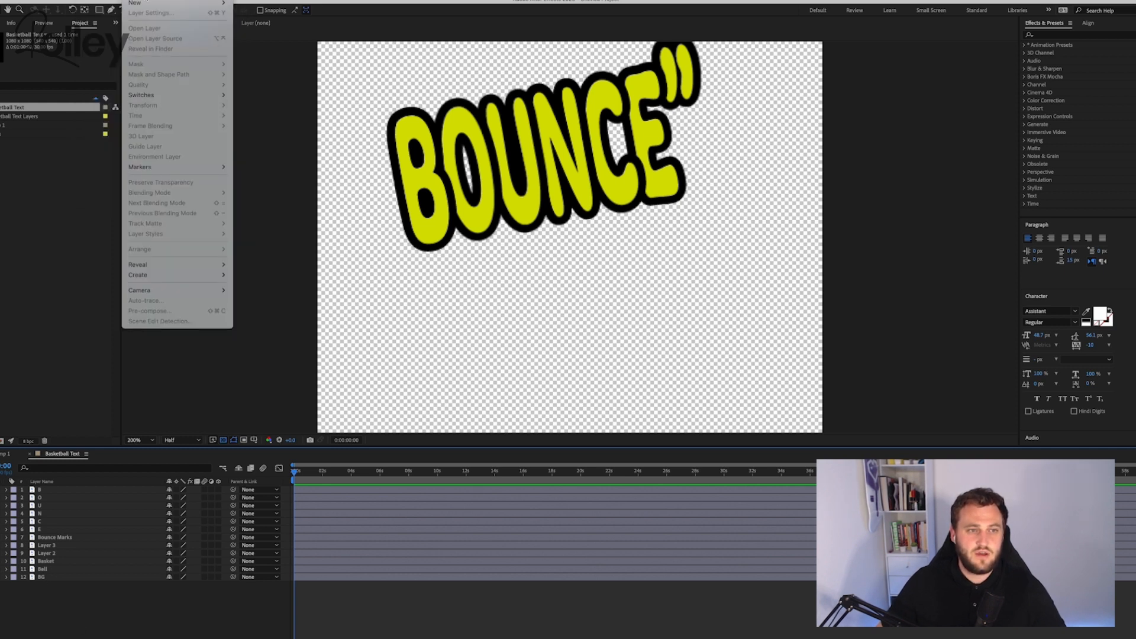
click(268, 13)
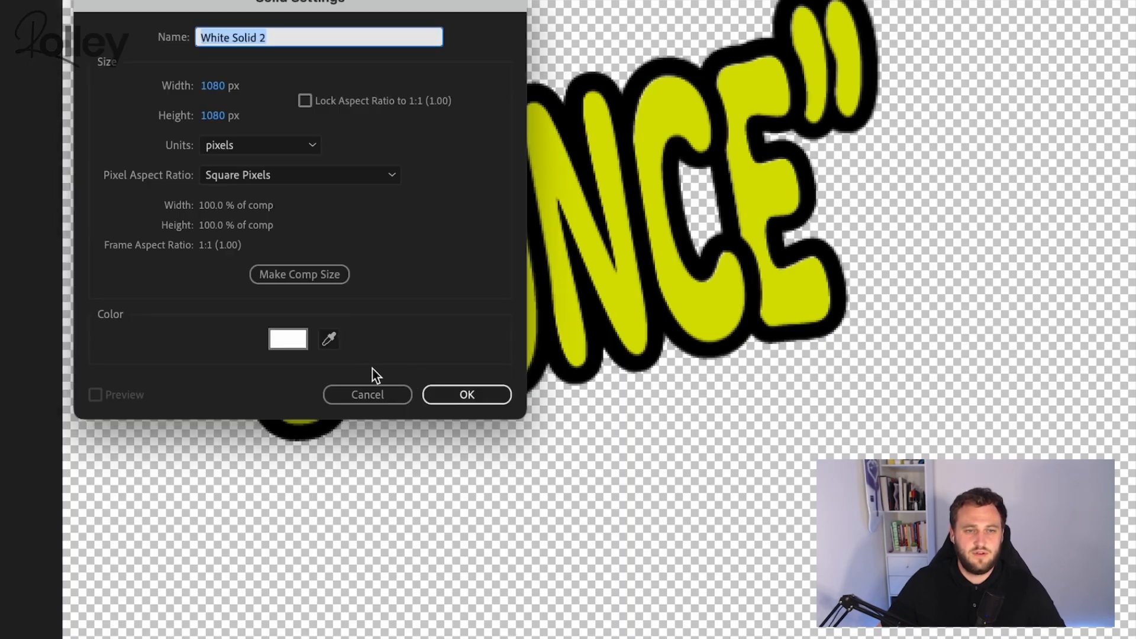
click(481, 395)
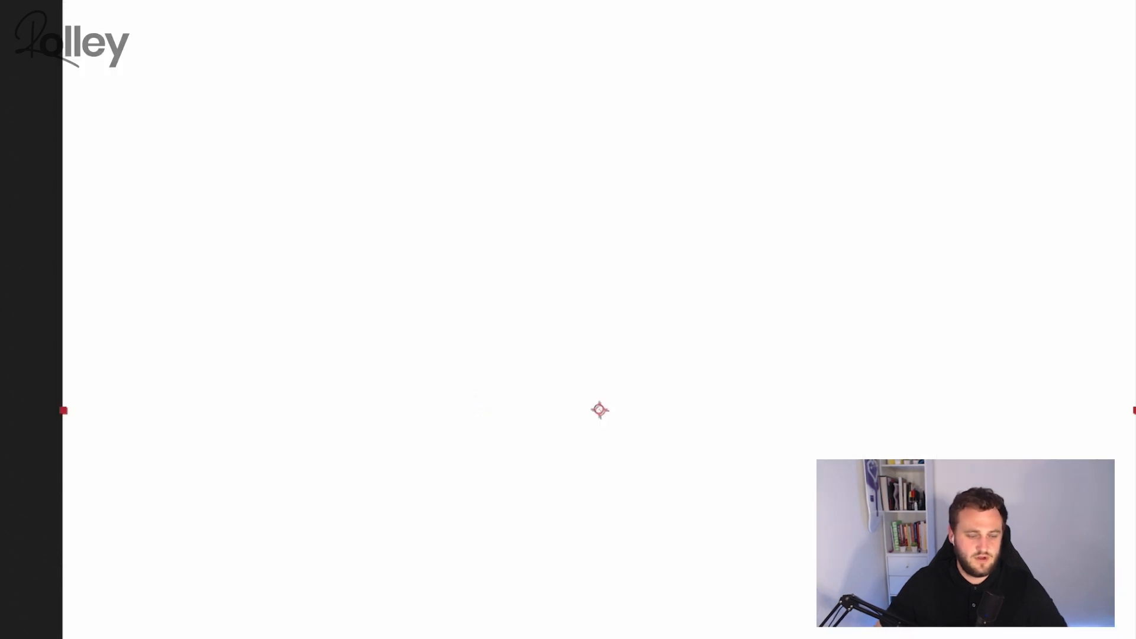
drag(56, 490, 56, 581)
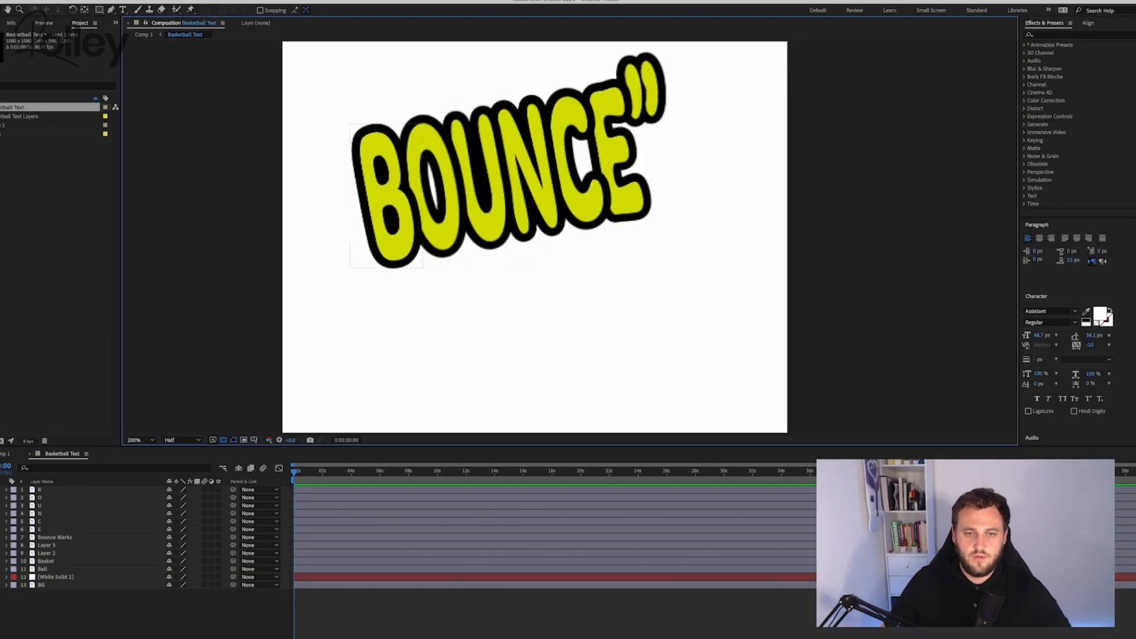
Delete the stray duplicate N layer and move the BOUNCE letters with their quotation marks towards the centre of the composition
click(57, 491)
shift+click(50, 531)
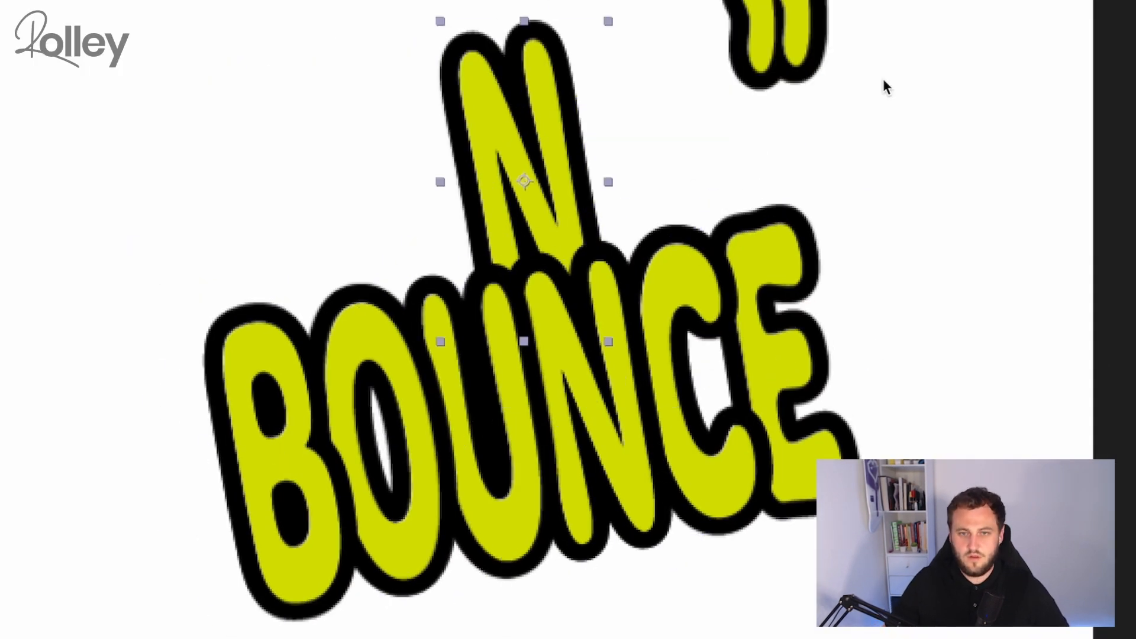
click(652, 82)
drag(856, 157, 850, 187)
drag(1076, 144, 1, 553)
scroll(570, 253, down, 1)
drag(639, 296, 637, 285)
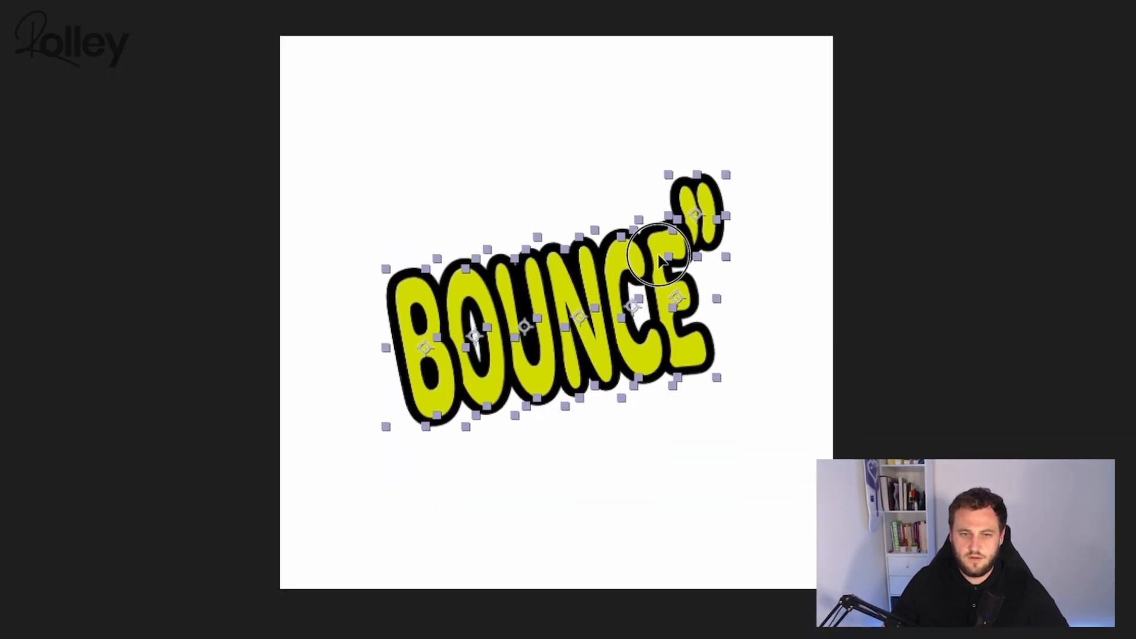
scroll(608, 331, up, 1)
drag(968, 339, 930, 261)
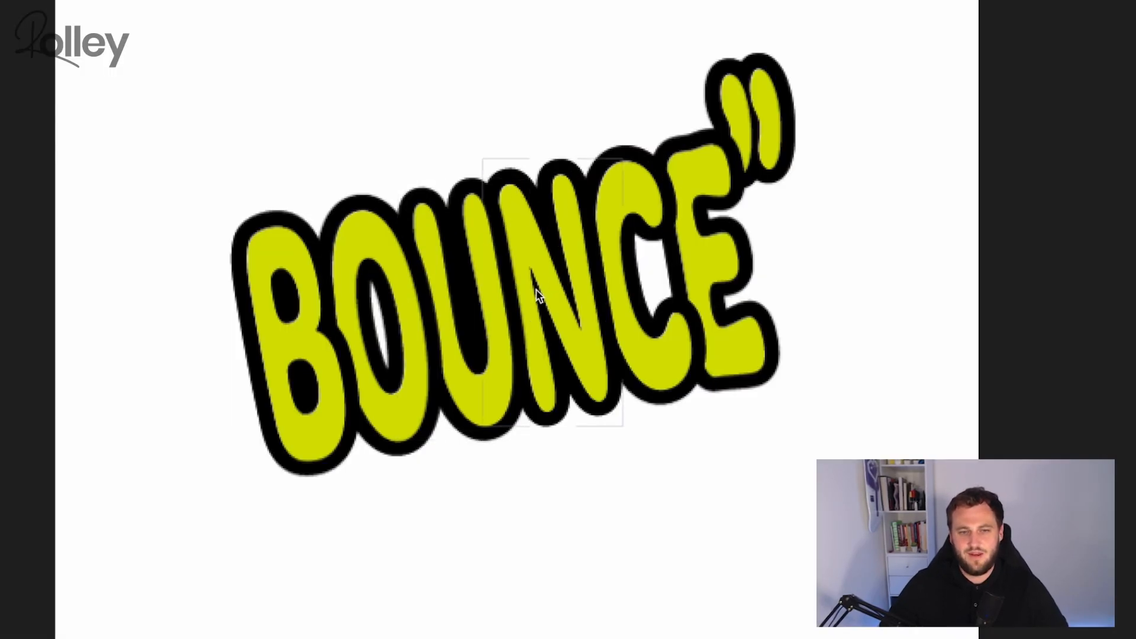
Add Position keyframes at the start of the timeline to the six BOUNCE letters and the Bounce Marks layer
click(505, 292)
shift+click(561, 290)
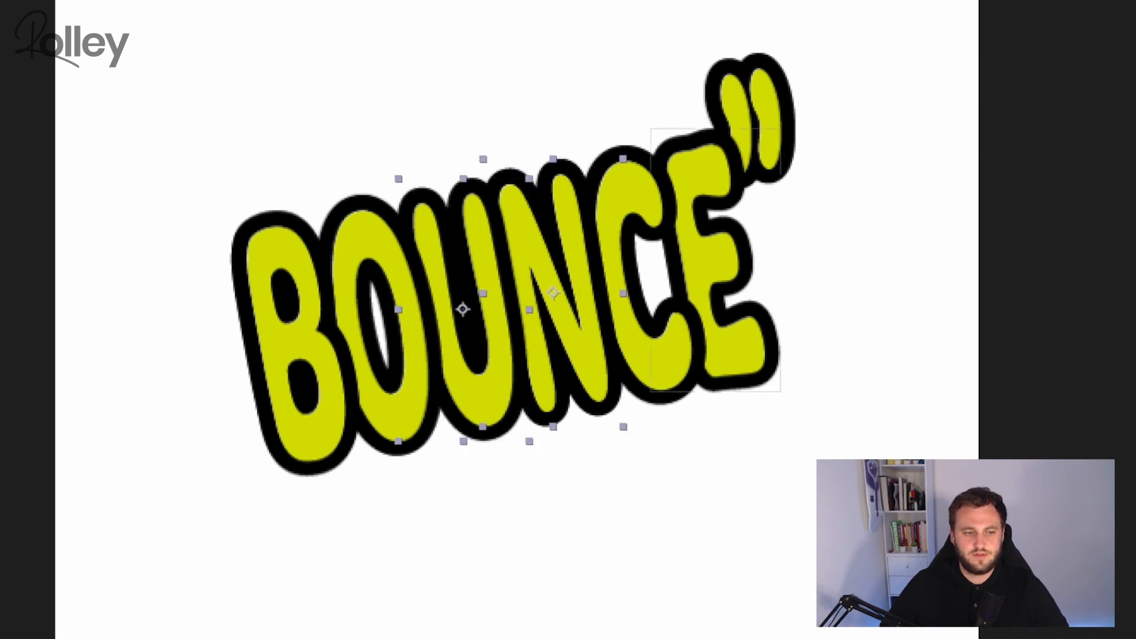
click(47, 490)
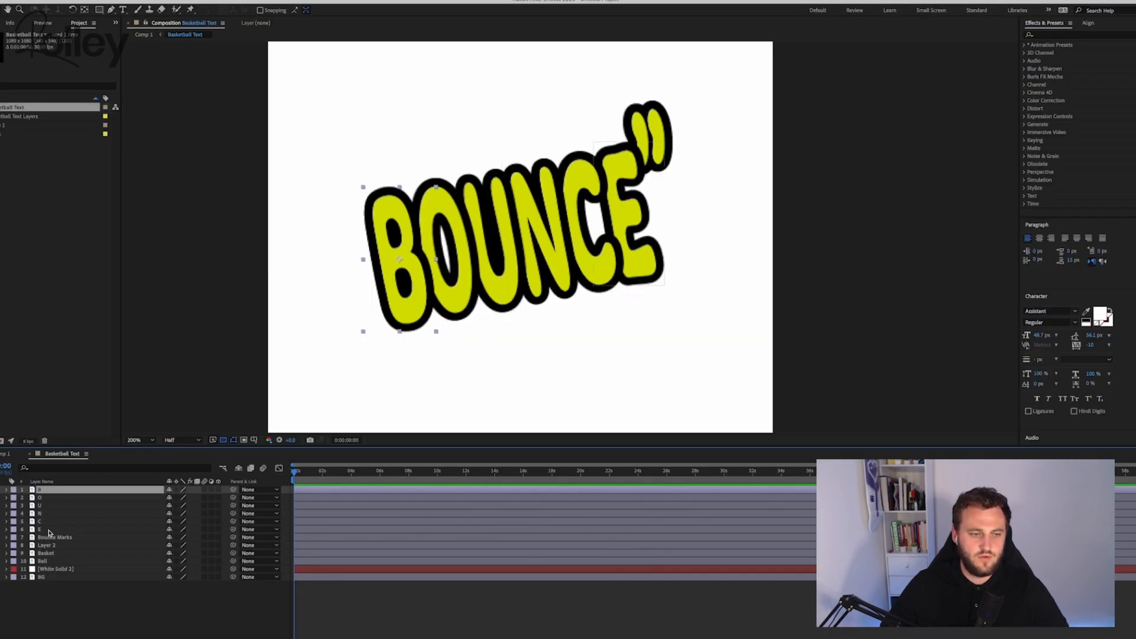
shift+click(50, 531)
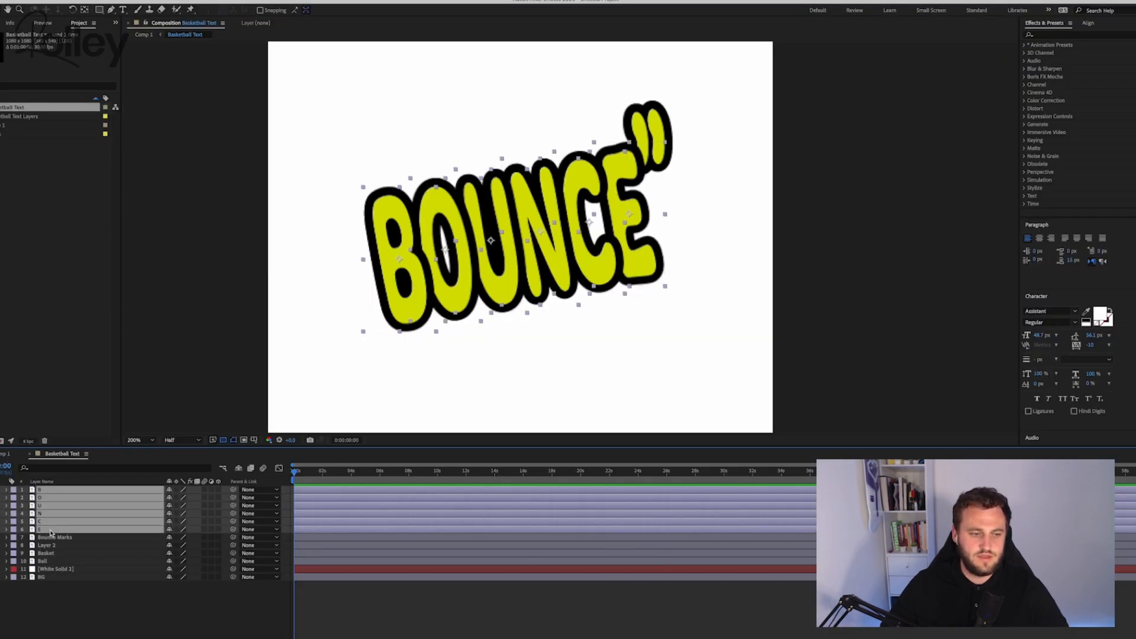
shift+click(50, 536)
key(p)
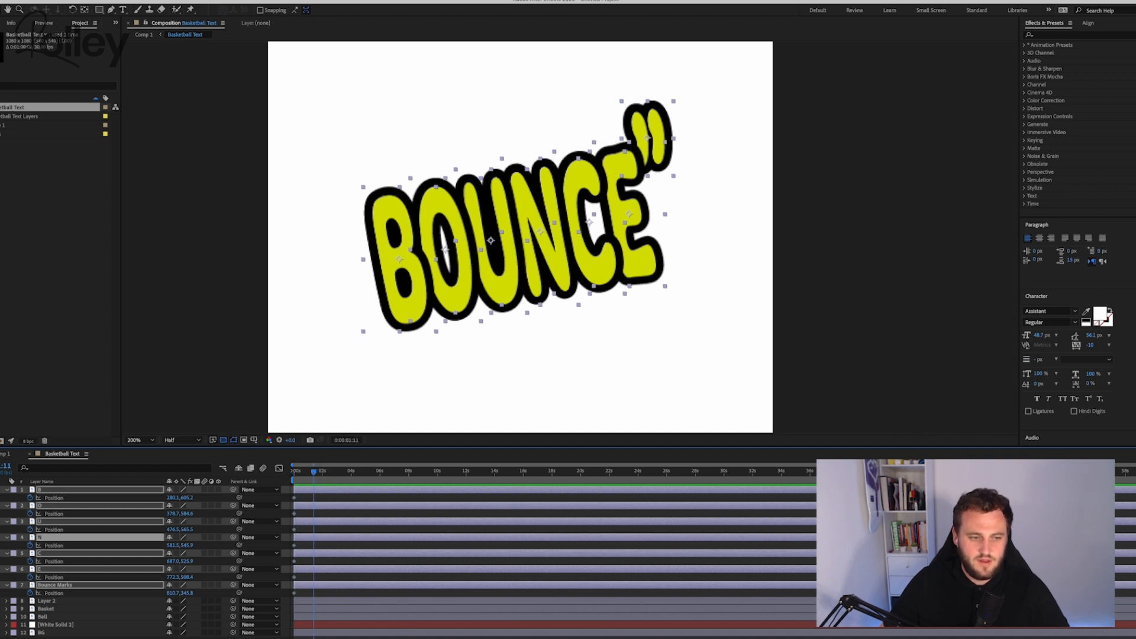
Add Position and Scale keyframes to the BOUNCE letters and Bounce Marks at 0:00:00:05, with Scale at 90%
key(equal)
scroll(554, 544, left, 2)
key(equal)
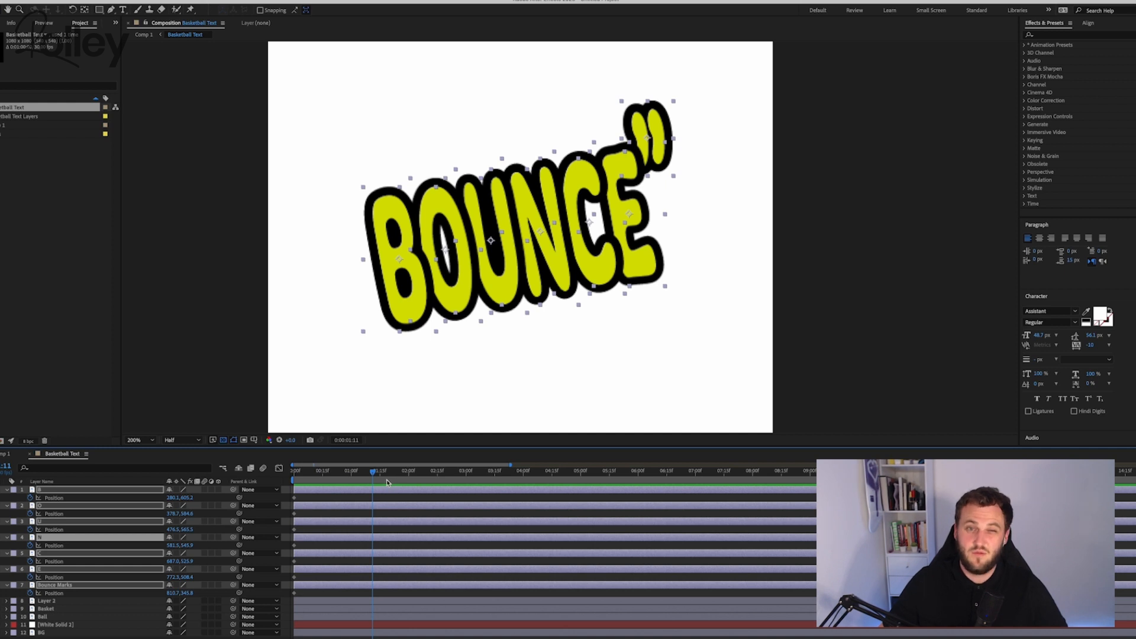
drag(373, 473, 335, 476)
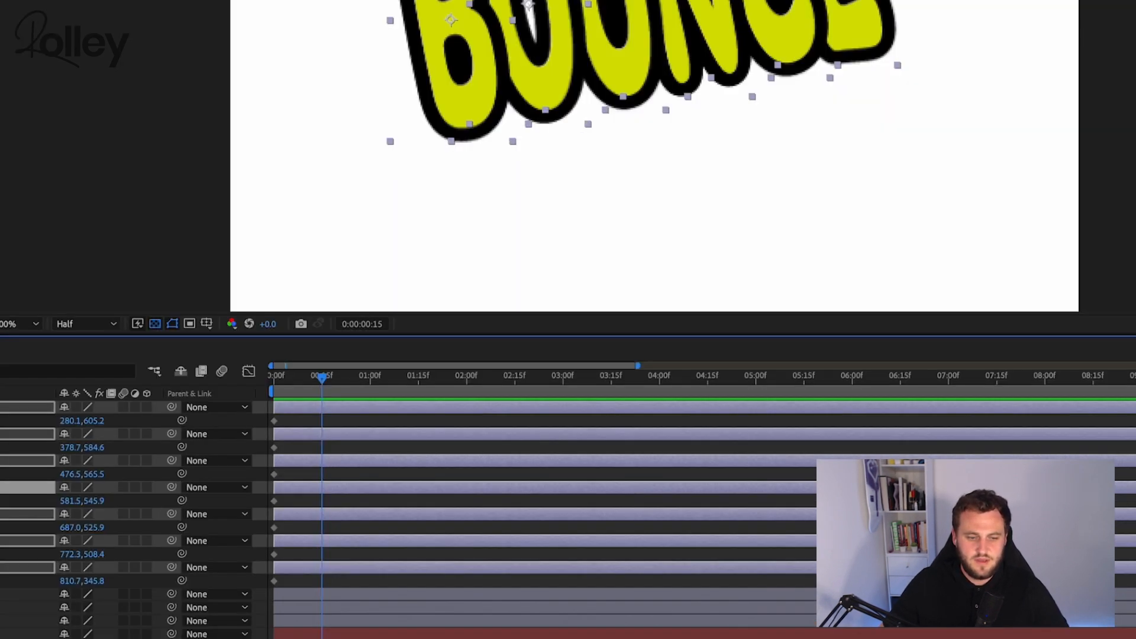
key(equal)
key(equal)
drag(350, 383, 396, 386)
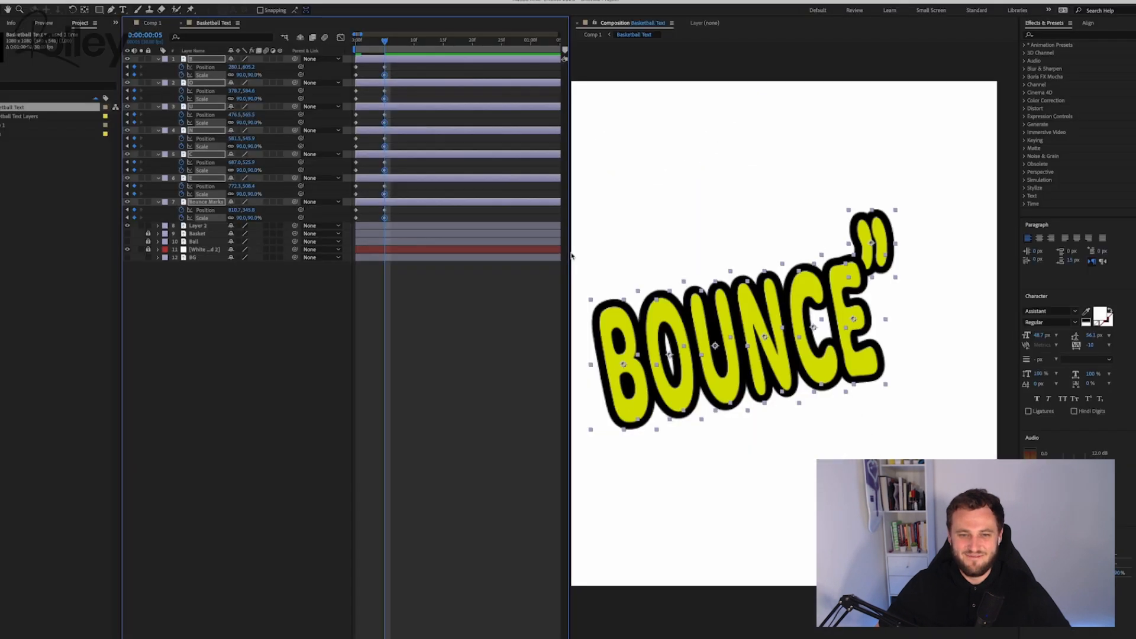
Widen the composition viewer and reduce the Scale of the BOUNCE letters and quotation marks at frame 5
drag(567, 248, 510, 247)
drag(735, 257, 791, 255)
mouse_move(237, 195)
mouse_down()
mouse_move(325, 185)
mouse_move(56, 203)
mouse_move(241, 201)
mouse_up()
mouse_move(385, 41)
mouse_down()
mouse_move(356, 40)
mouse_move(384, 40)
mouse_up()
click(379, 308)
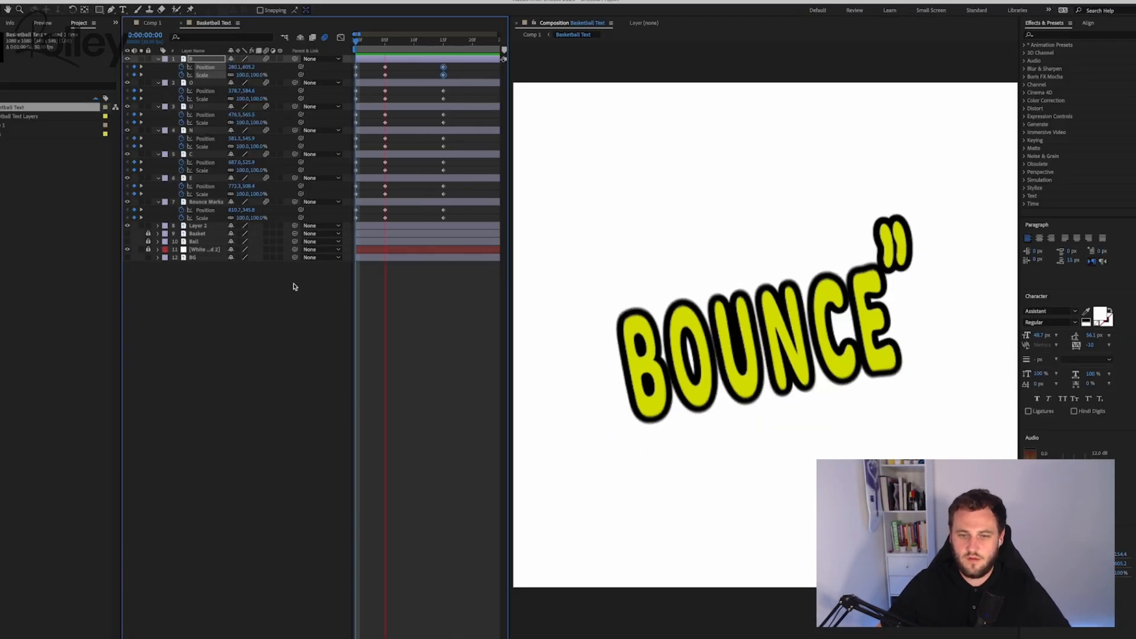
Nudge the Bounce Marks, E and C layers left towards the word's centre at their frame 5 keyframes
key(space)
click(385, 41)
click(398, 59)
click(408, 203)
key(Left)
click(418, 179)
drag(409, 184, 377, 160)
key(shift+Left)
key(shift+Left)
Nudge the B and O layers right towards the word's centre at frame 5 and preview the animation
drag(398, 101, 376, 64)
key(shift+Right)
drag(377, 125, 408, 64)
key(space)
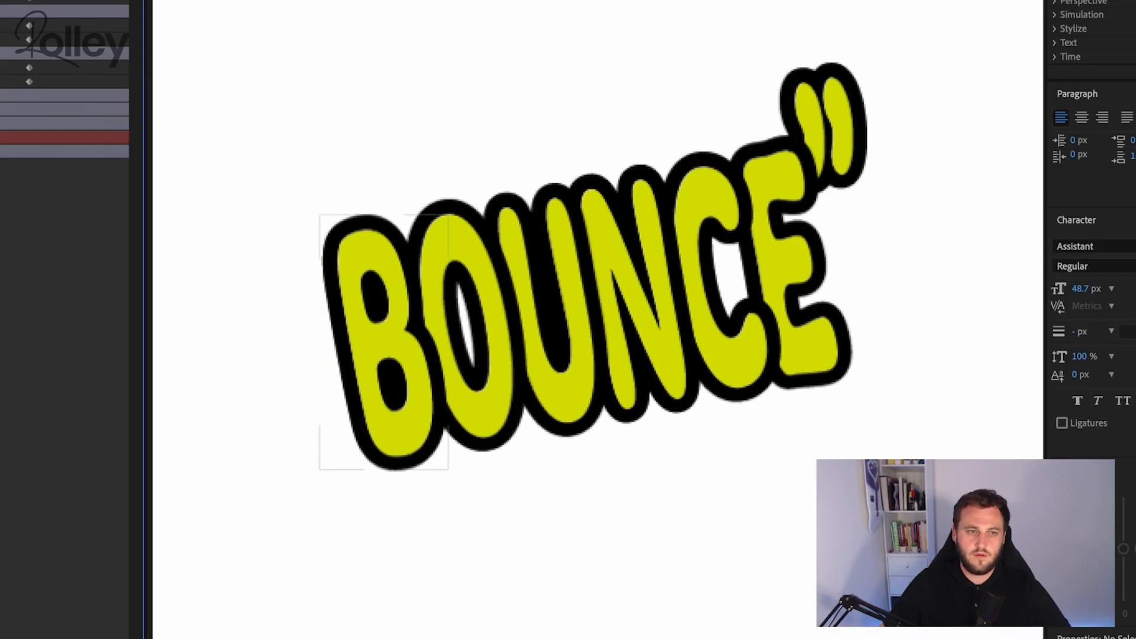
Return the letters and Bounce Marks to their starting Position and 100% Scale with keyframes at frame 25, and preview the bounce
key(ctrl+a)
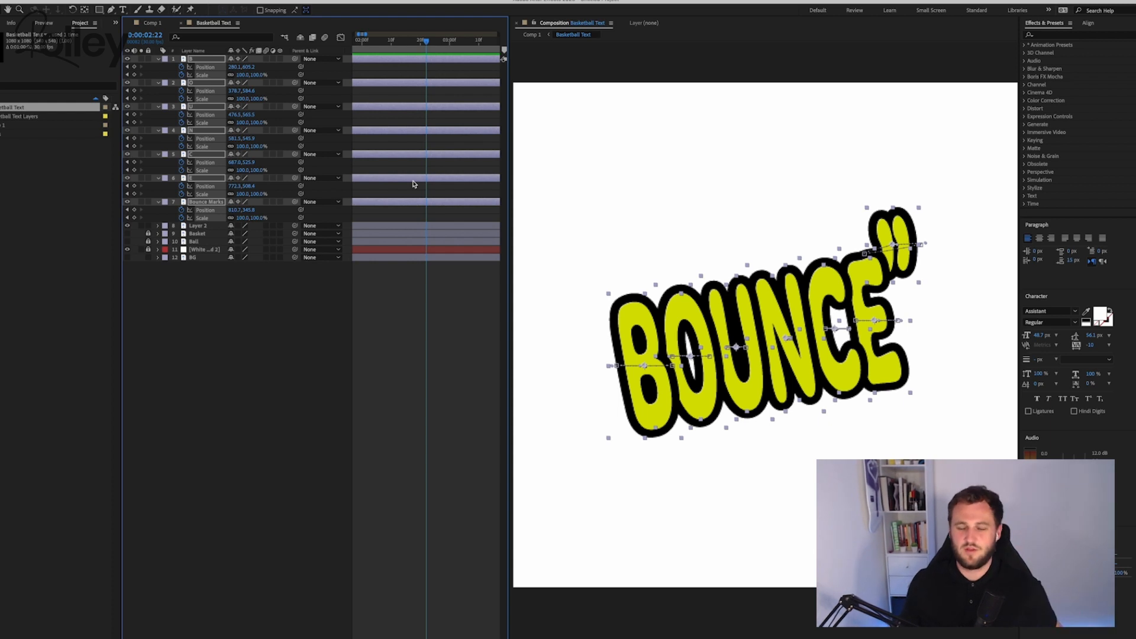
drag(409, 45, 200, 174)
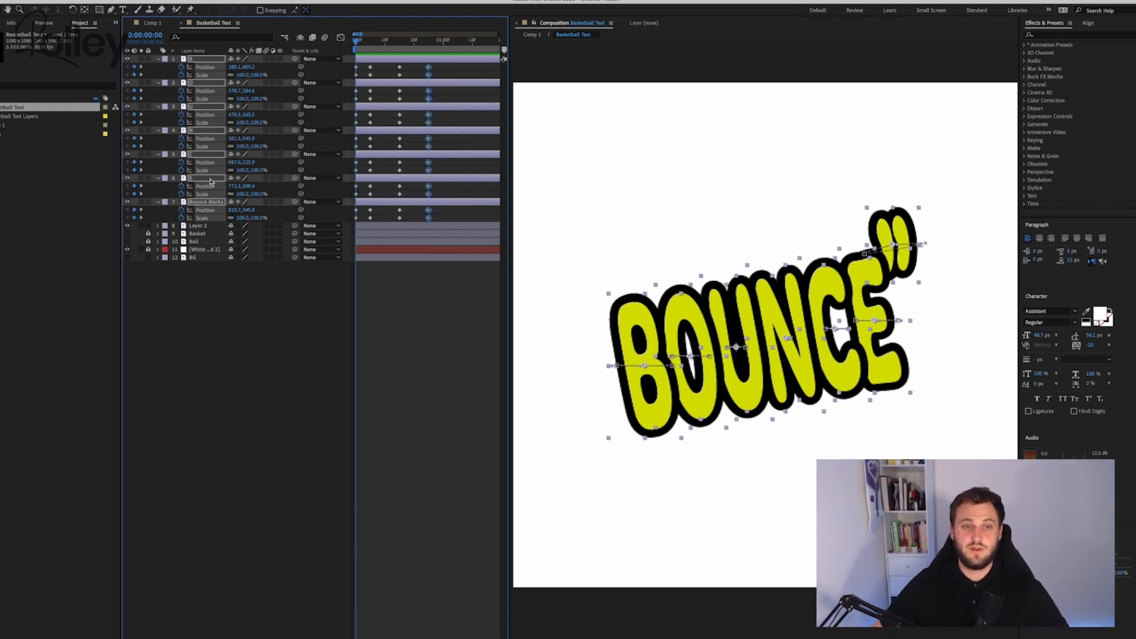
key(space)
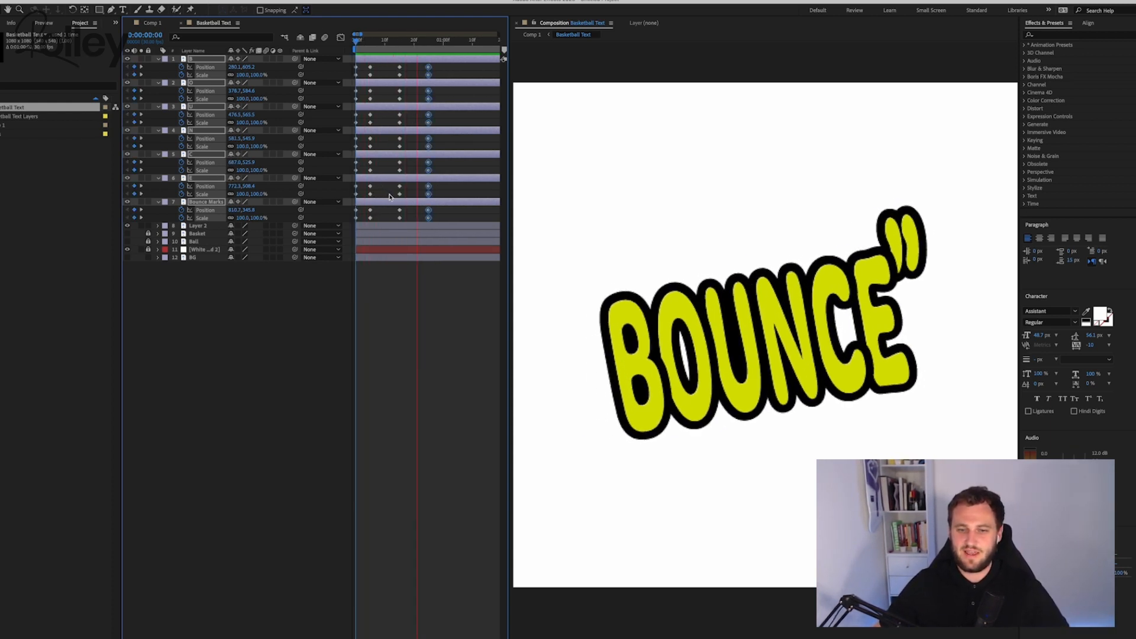
key(space)
Set the end of the work area just past the one-second mark
drag(438, 44, 290, 58)
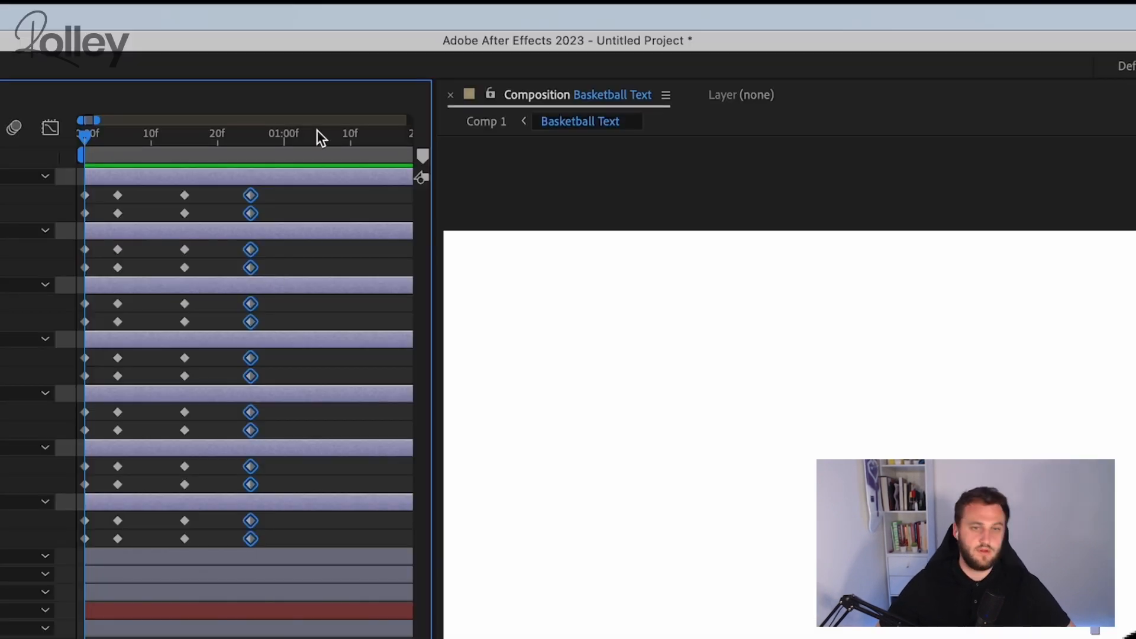
drag(297, 140, 82, 139)
key(n)
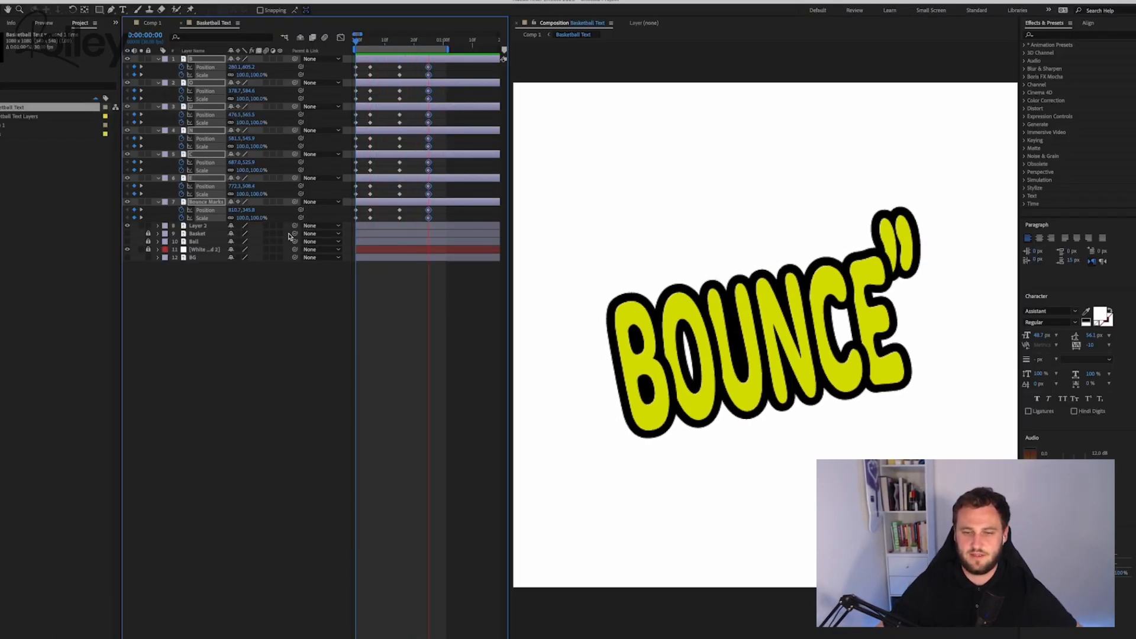
Enable motion blur on the six letter layers and Bounce Marks, and preview the animation
key(space)
click(267, 59)
click(413, 43)
key(space)
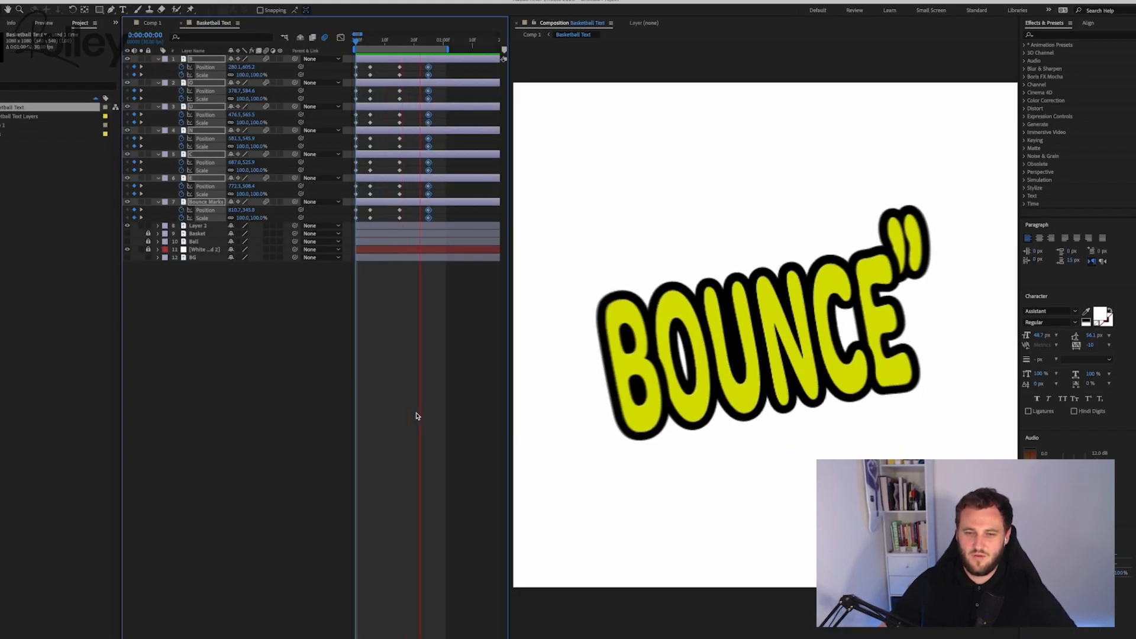
Adjust the quotation marks' position at the middle keyframes of the Bounce Marks layer and preview the animation
click(370, 43)
drag(363, 206, 379, 222)
key(space)
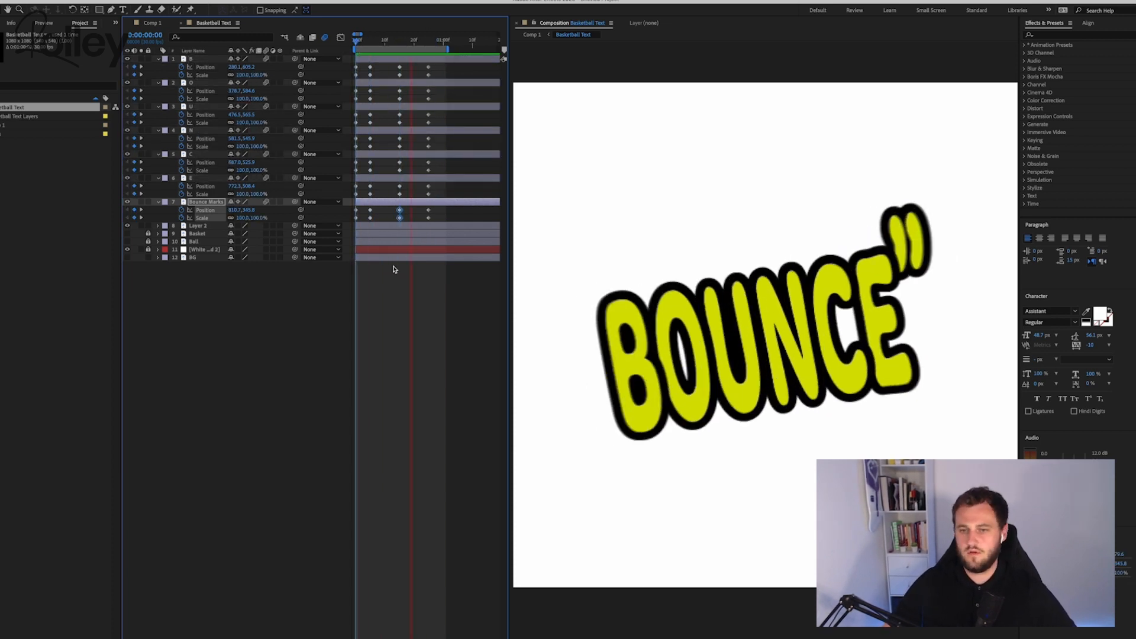
click(437, 274)
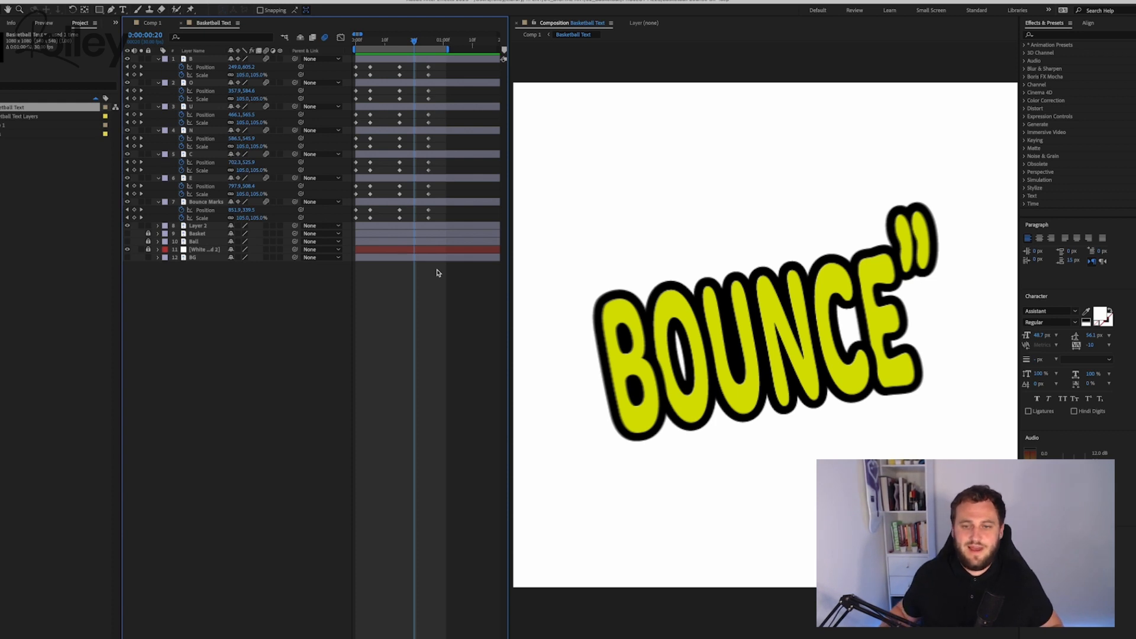
Apply Easy Ease to all Position and Scale keyframes at frames 5 and 15, and preview the motion
click(409, 219)
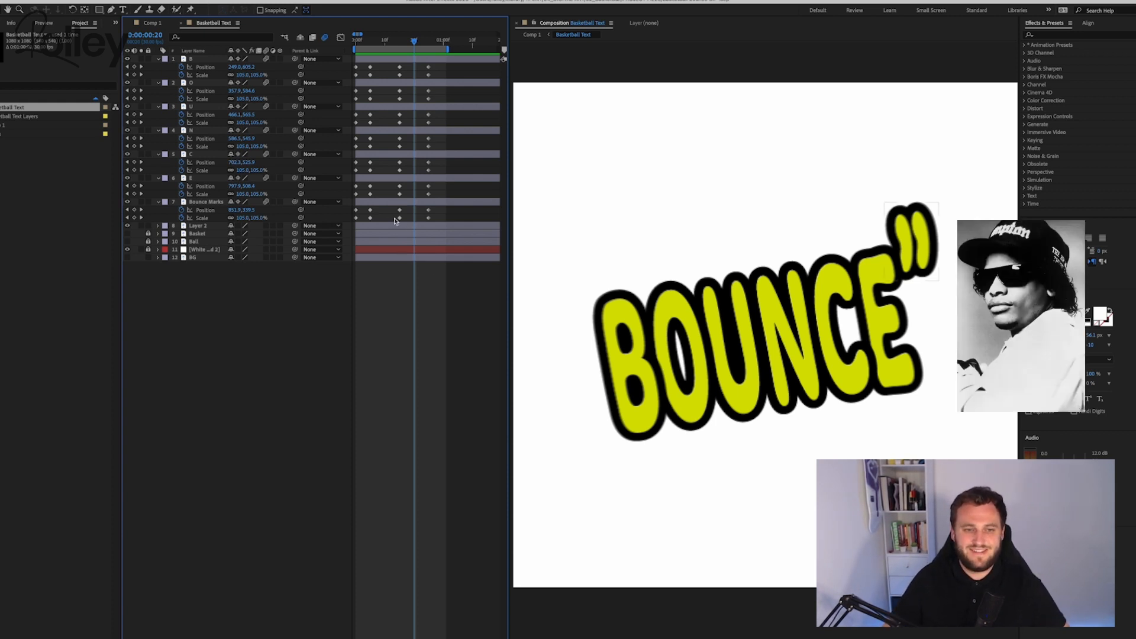
drag(407, 219, 362, 61)
right_click(371, 67)
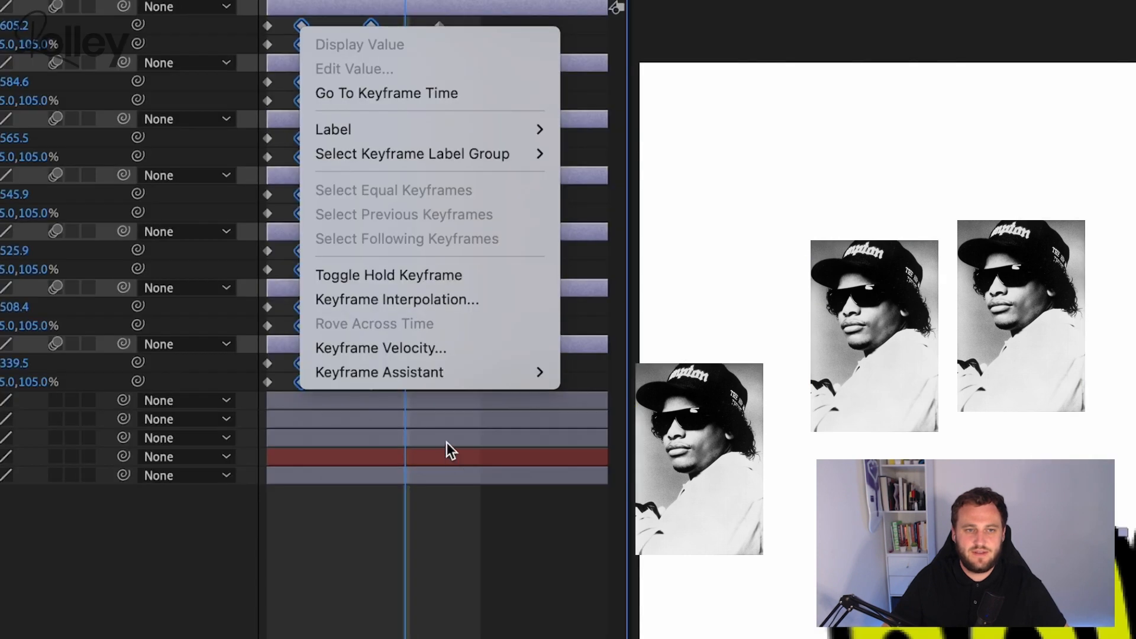
mouse_move(448, 374)
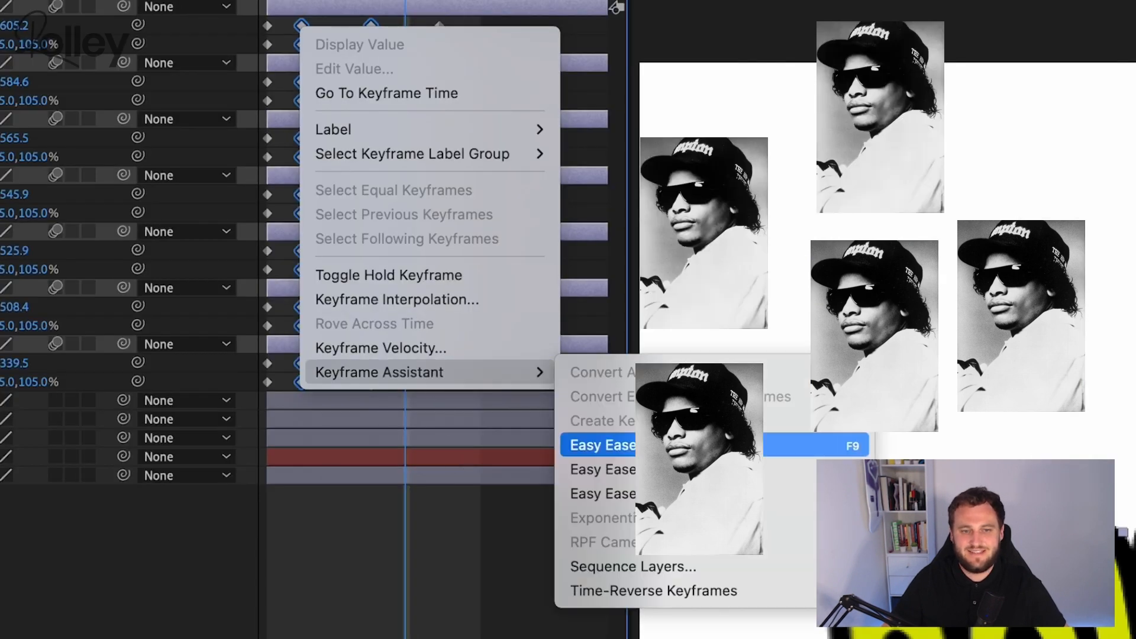
click(592, 443)
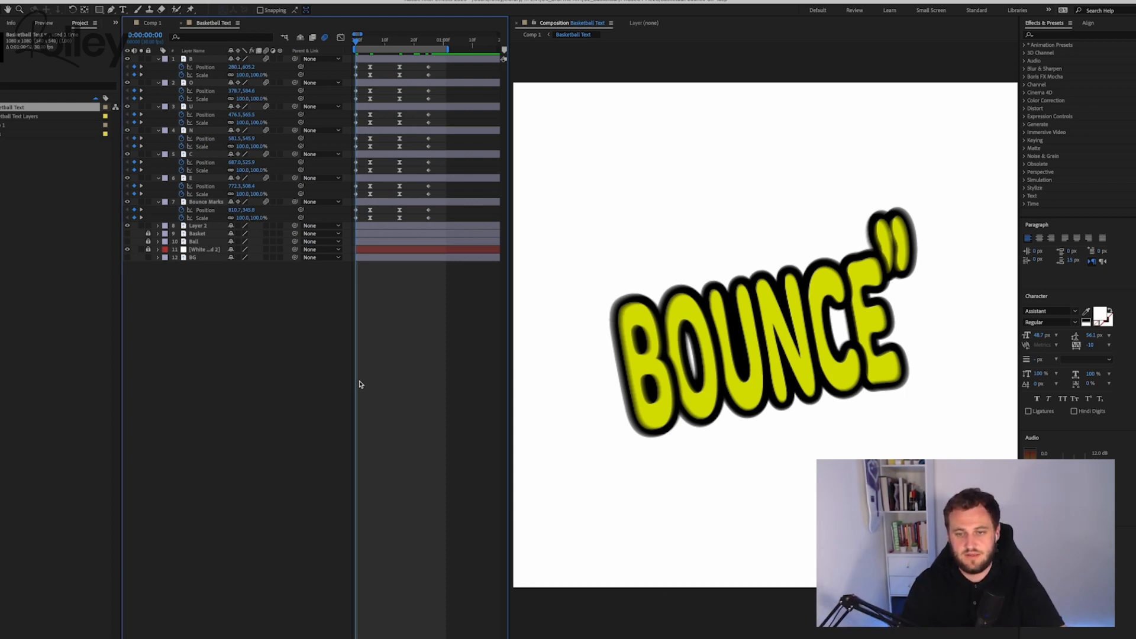
key(space)
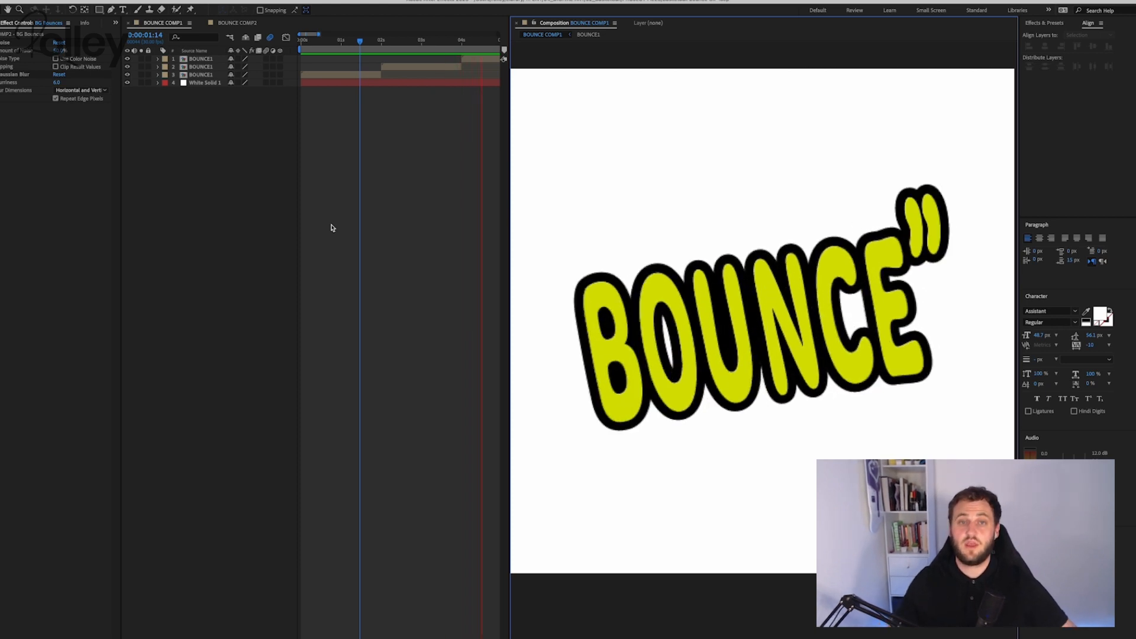
Play back the looping bounce animation in the BOUNCE COMP1 composition
key(space)
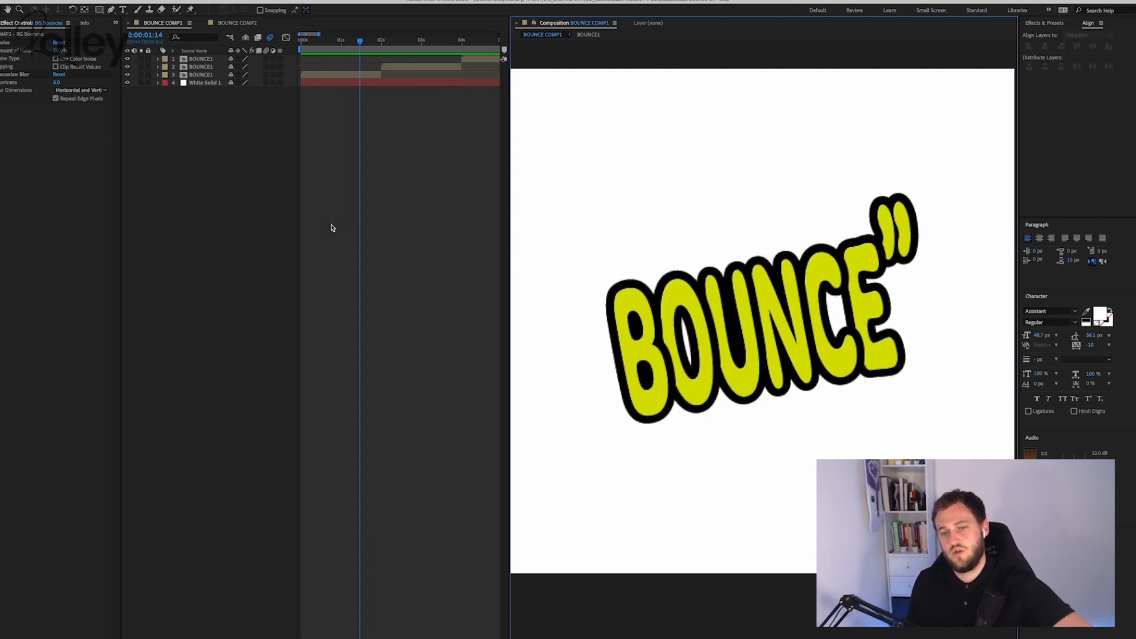
key(space)
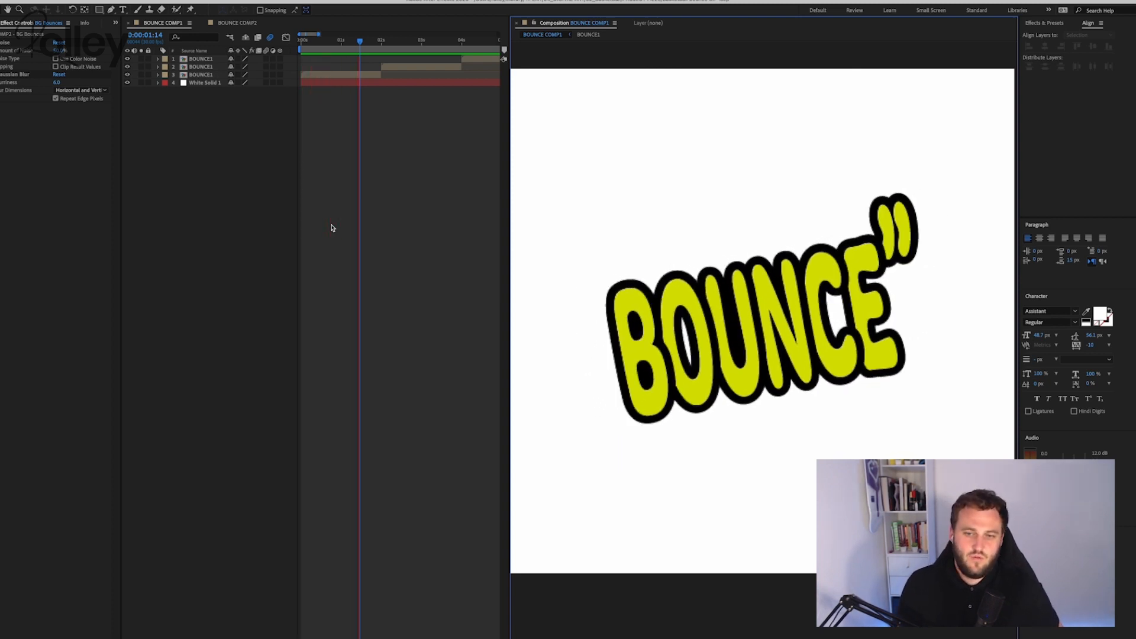